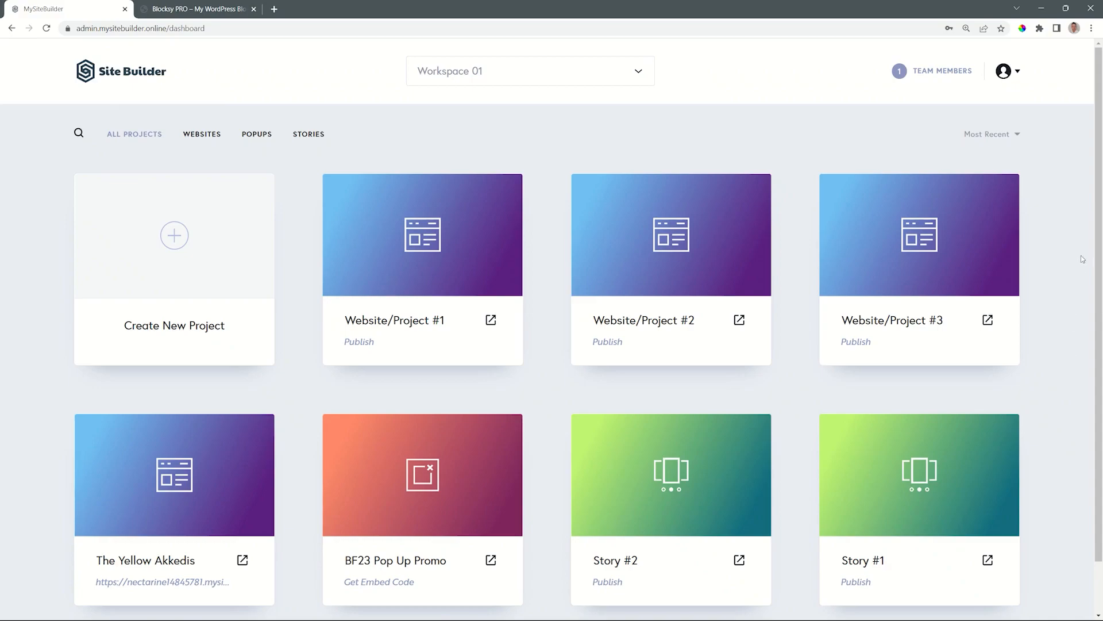
Filter the projects to popups only and open the BF23 Pop Up Promo popup in the editor.
drag(1094, 241, 1098, 296)
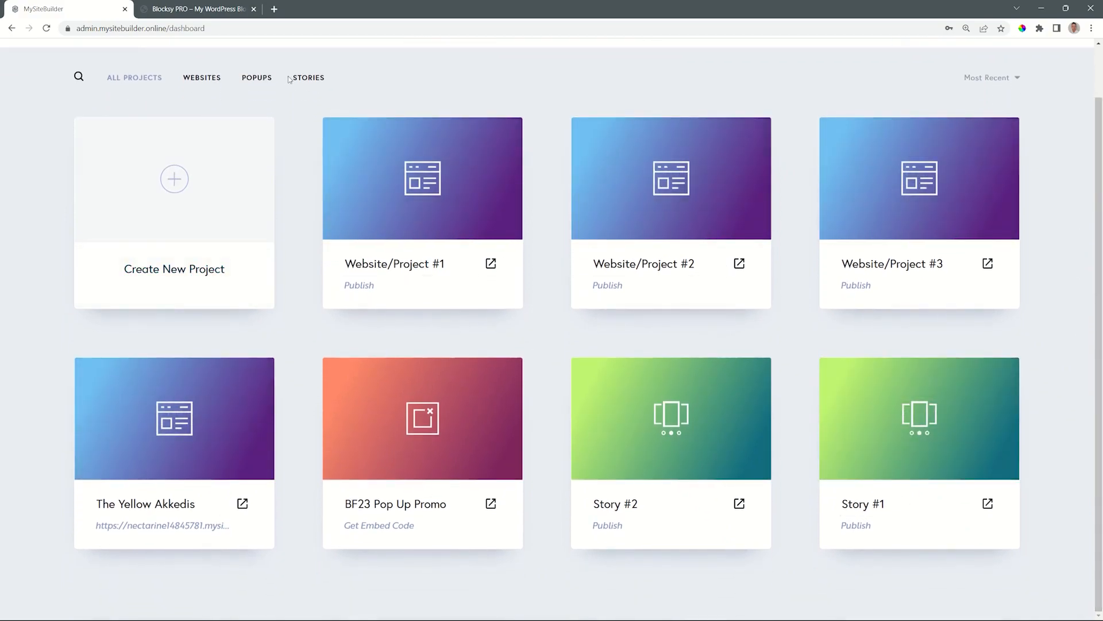
click(267, 82)
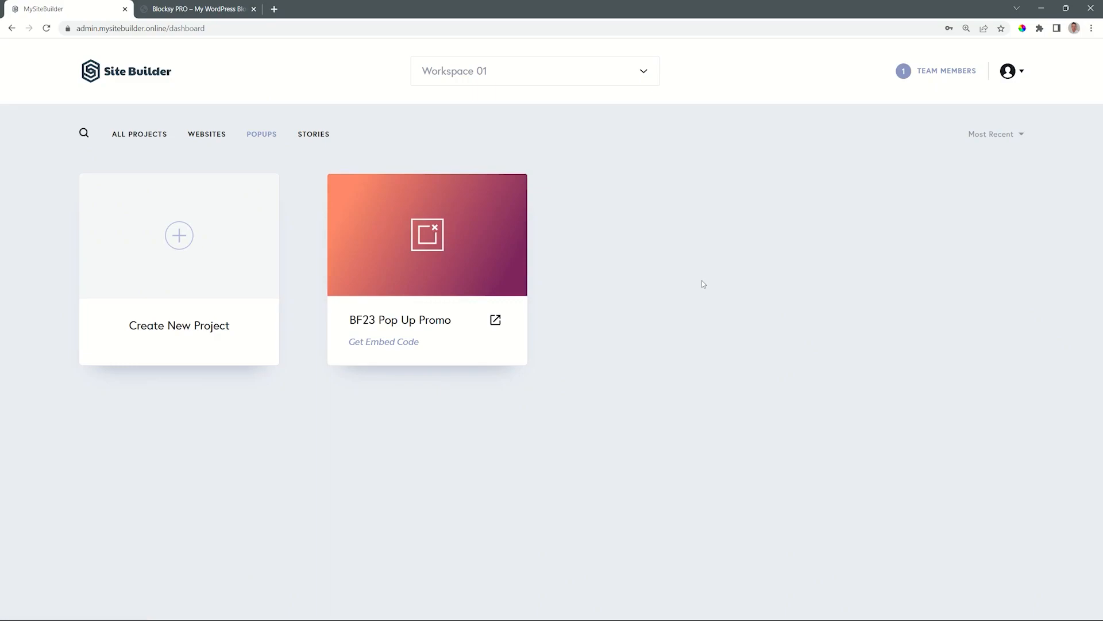
click(427, 246)
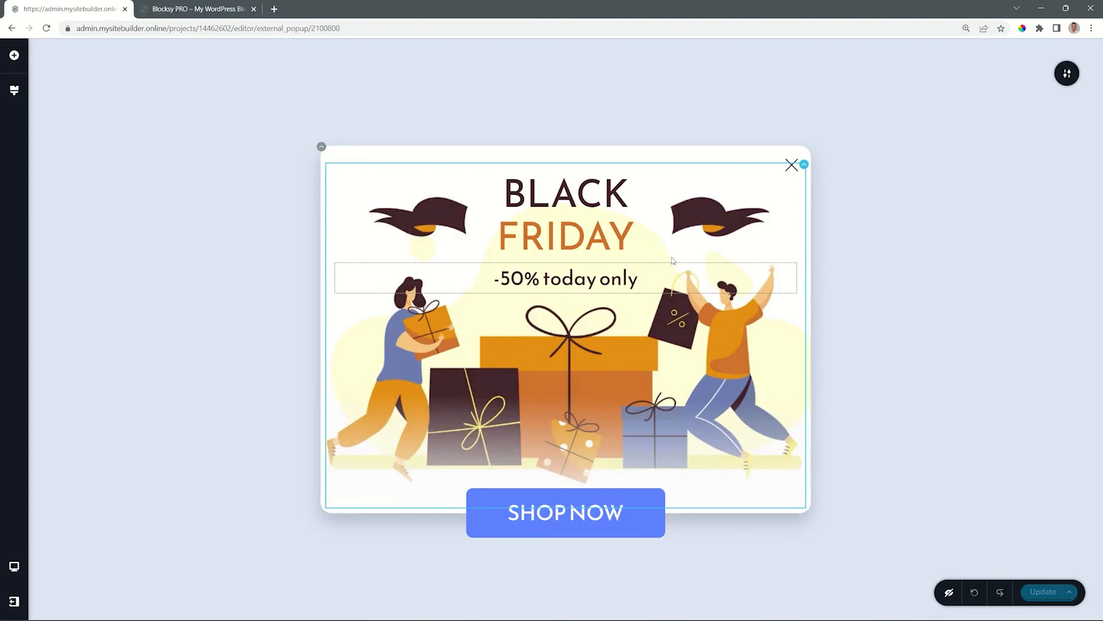
Review the trigger in the popup's display conditions and save the dialog.
click(1067, 73)
click(889, 73)
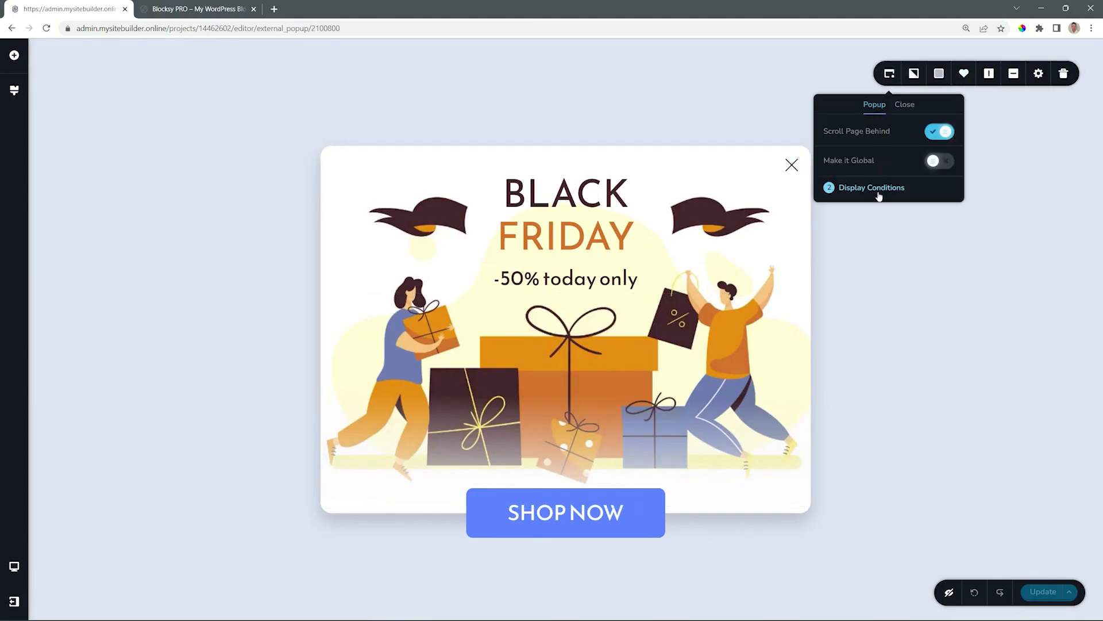
click(876, 188)
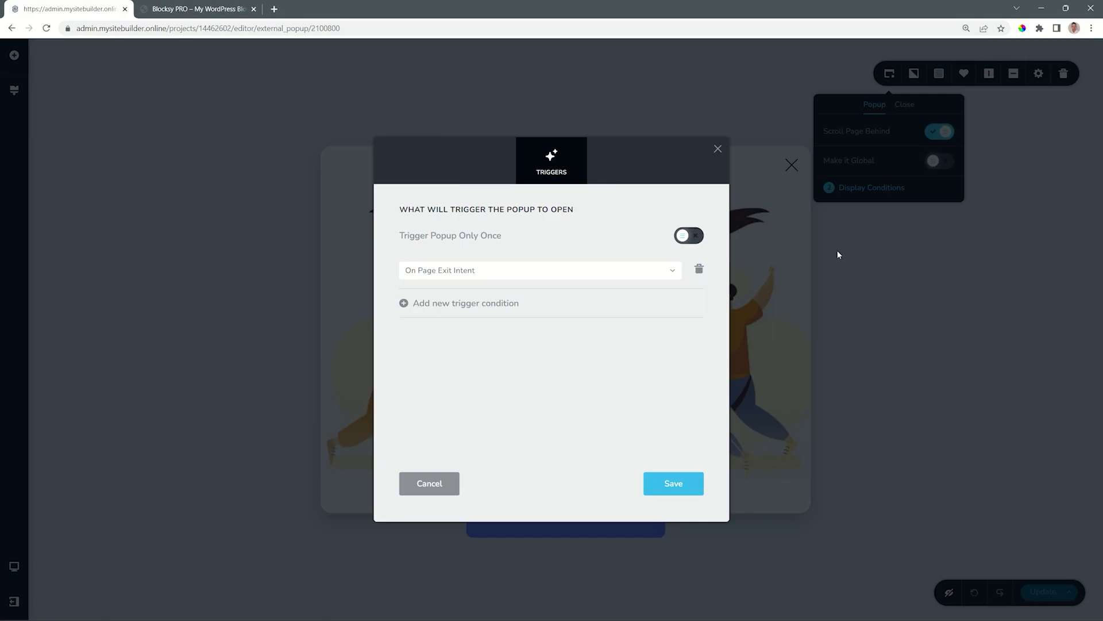
click(661, 491)
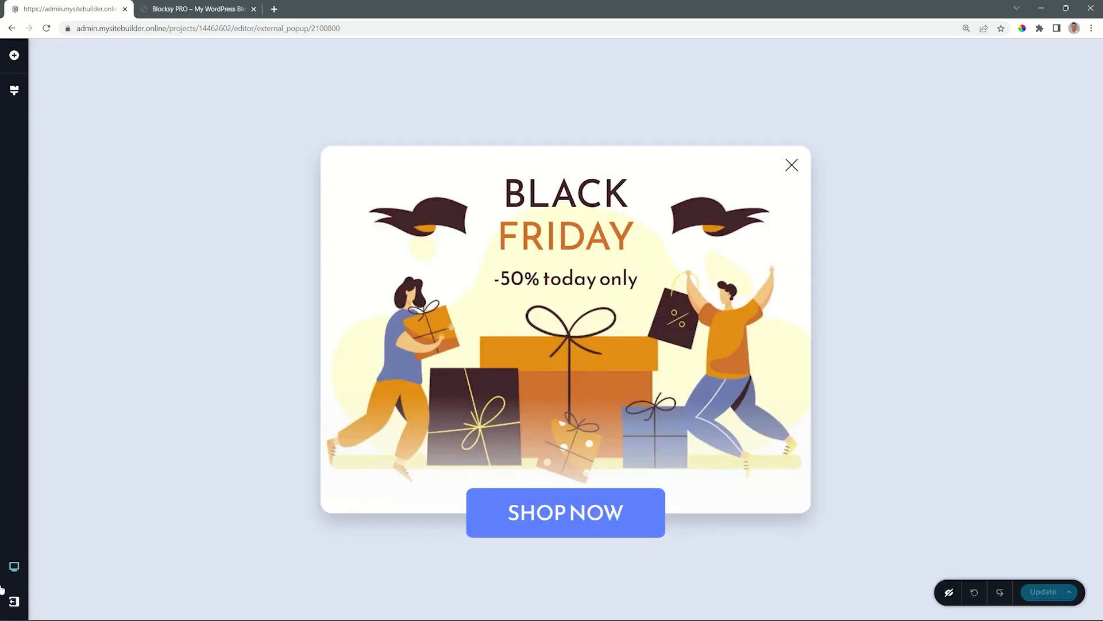
Return to the dashboard's popup projects and copy the embed code of BF23 Pop Up Promo.
click(15, 601)
click(116, 604)
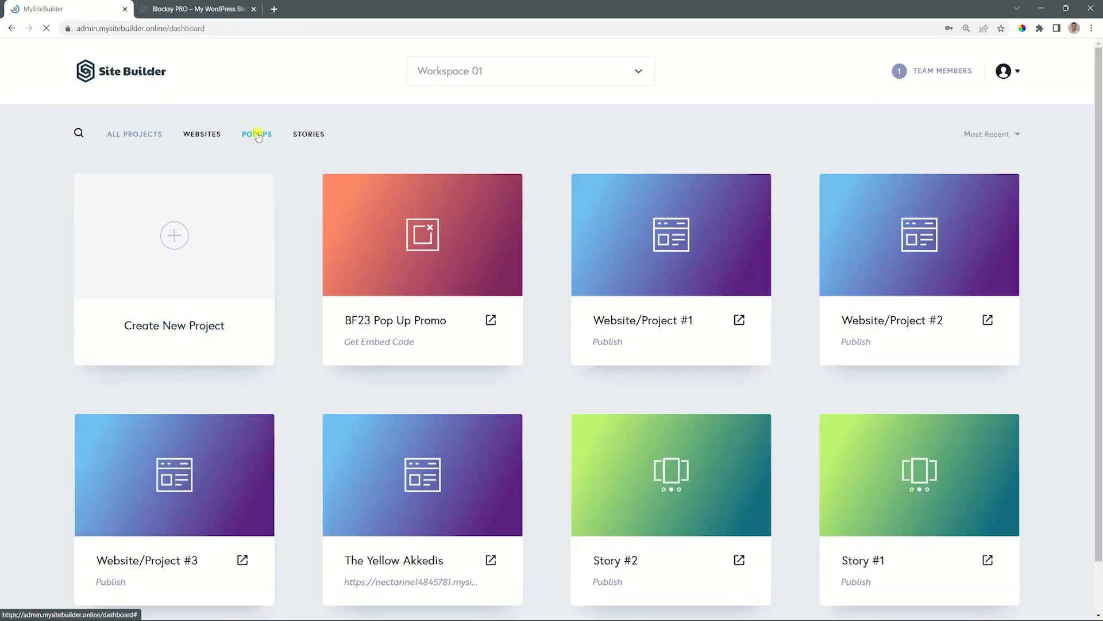
click(260, 135)
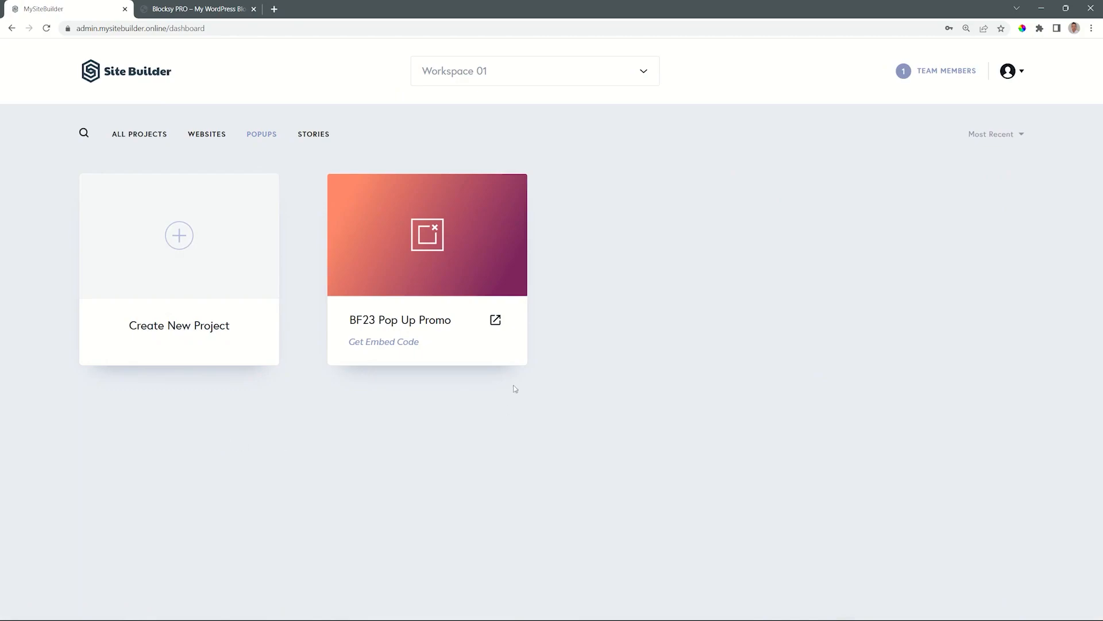
mouse_move(423, 329)
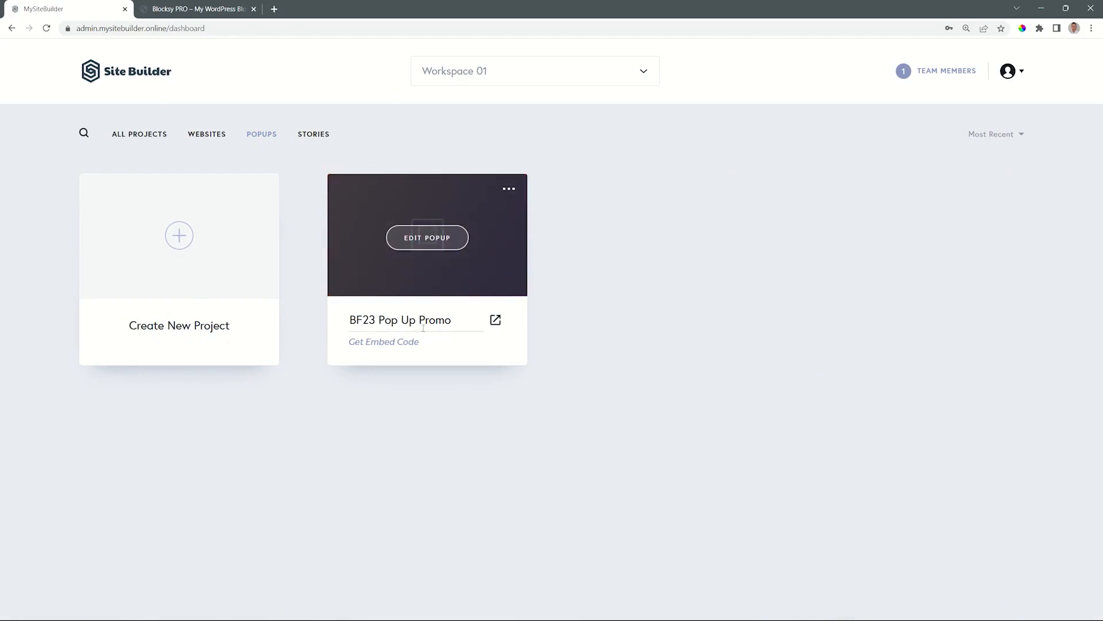
click(373, 343)
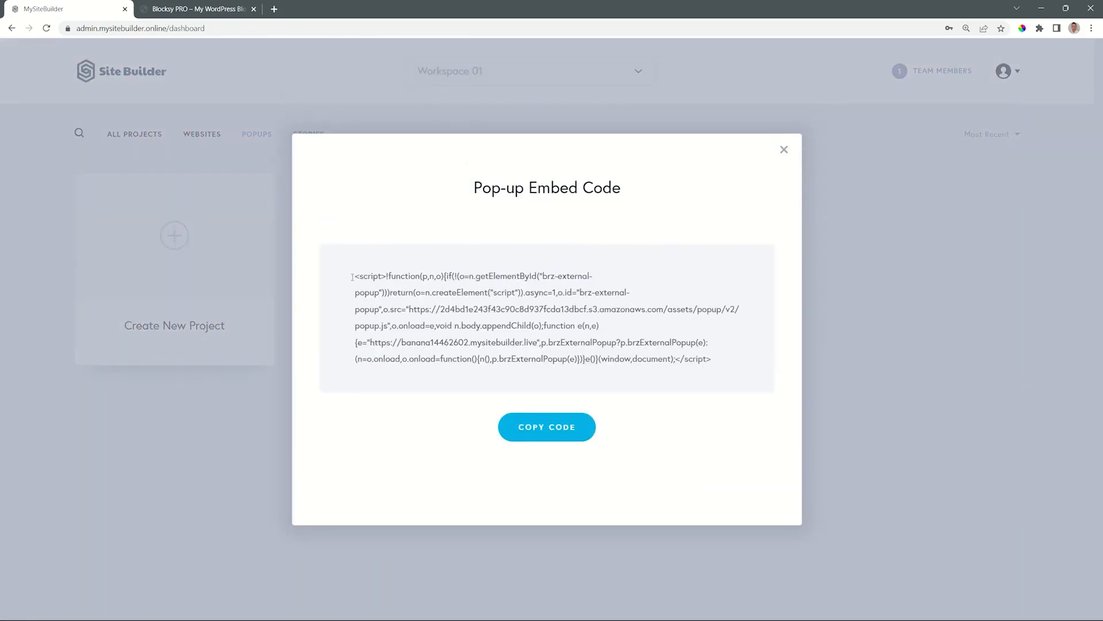
click(545, 431)
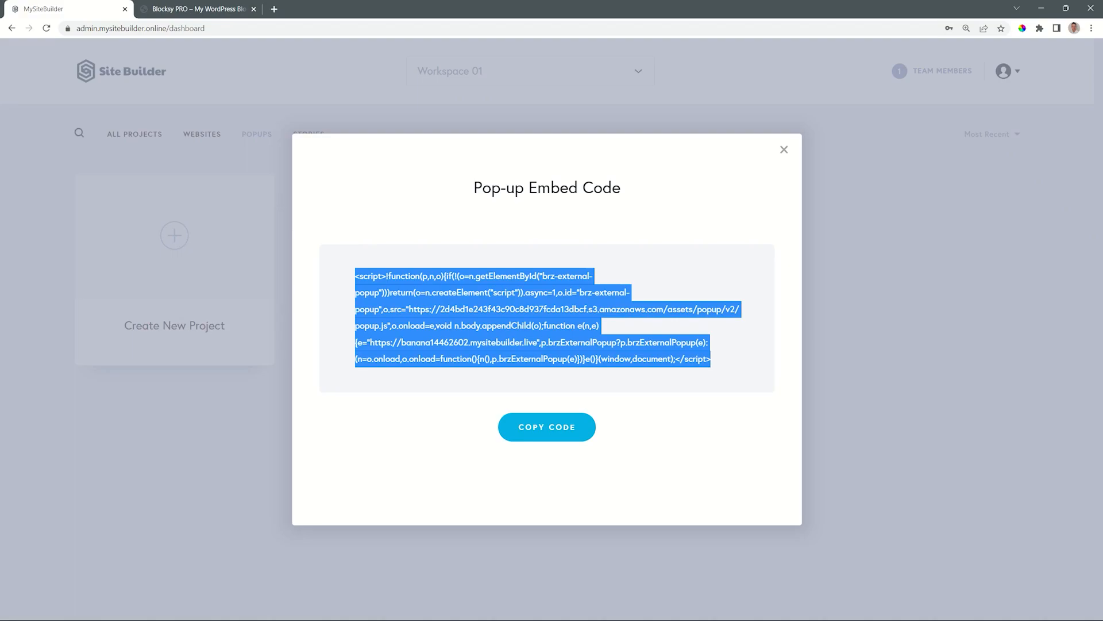
Switch to the Blocksy PRO website and open Custom Code Snippets in the theme customizer.
click(181, 11)
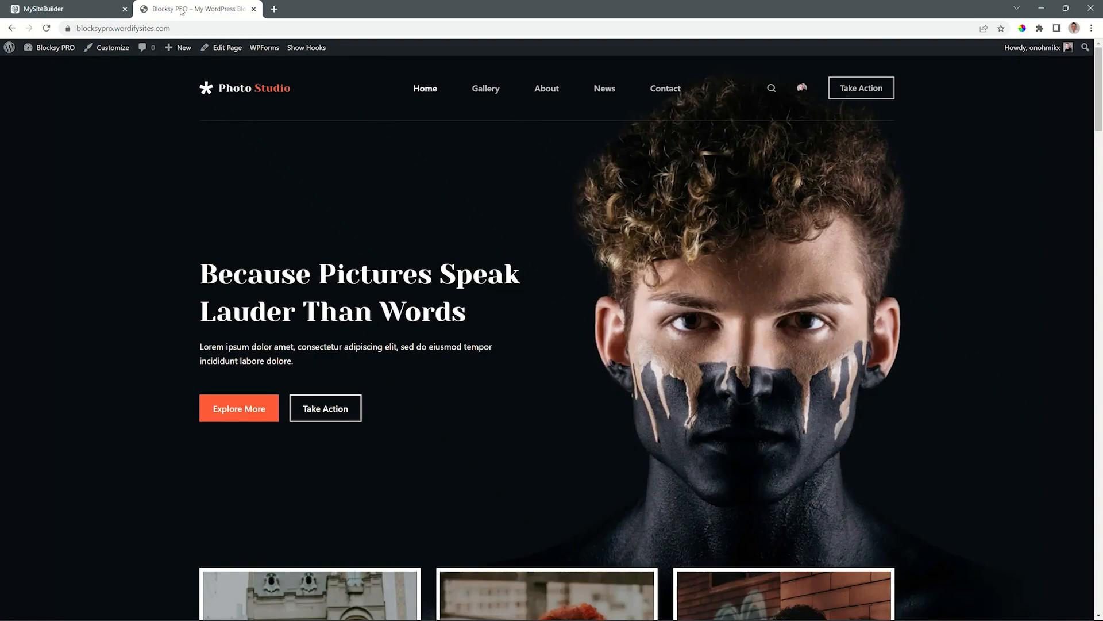
click(107, 47)
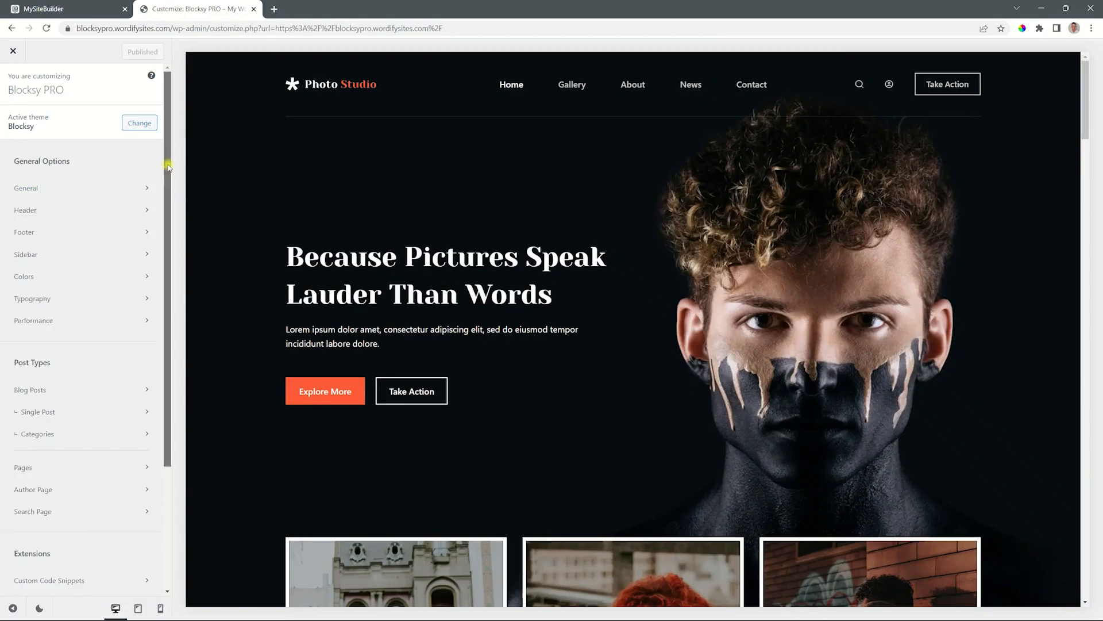
drag(168, 162, 166, 336)
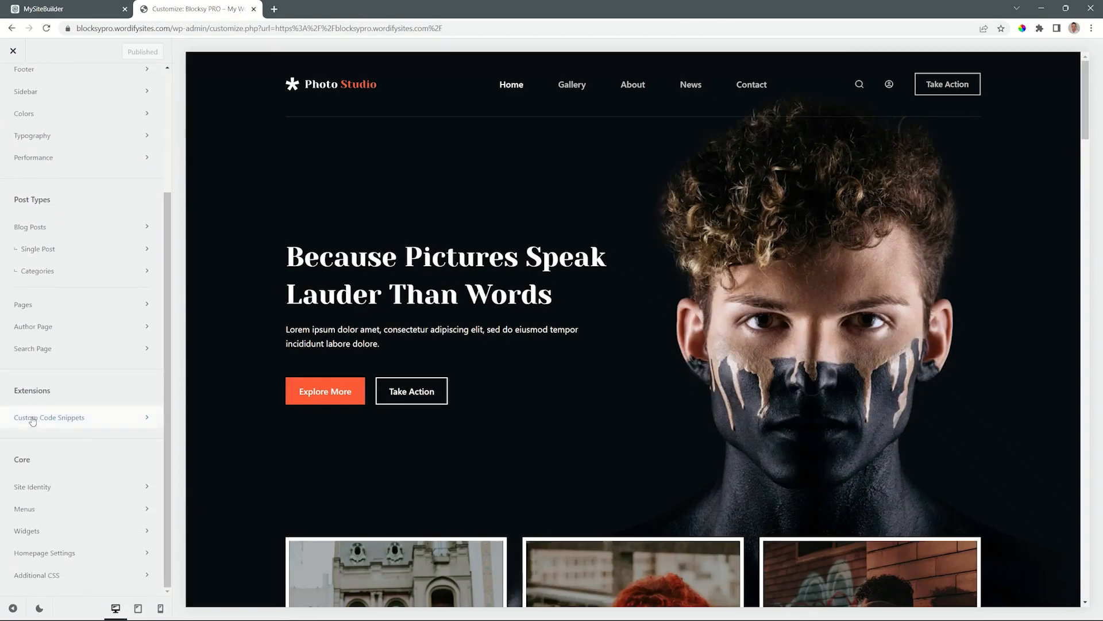
click(75, 418)
click(64, 147)
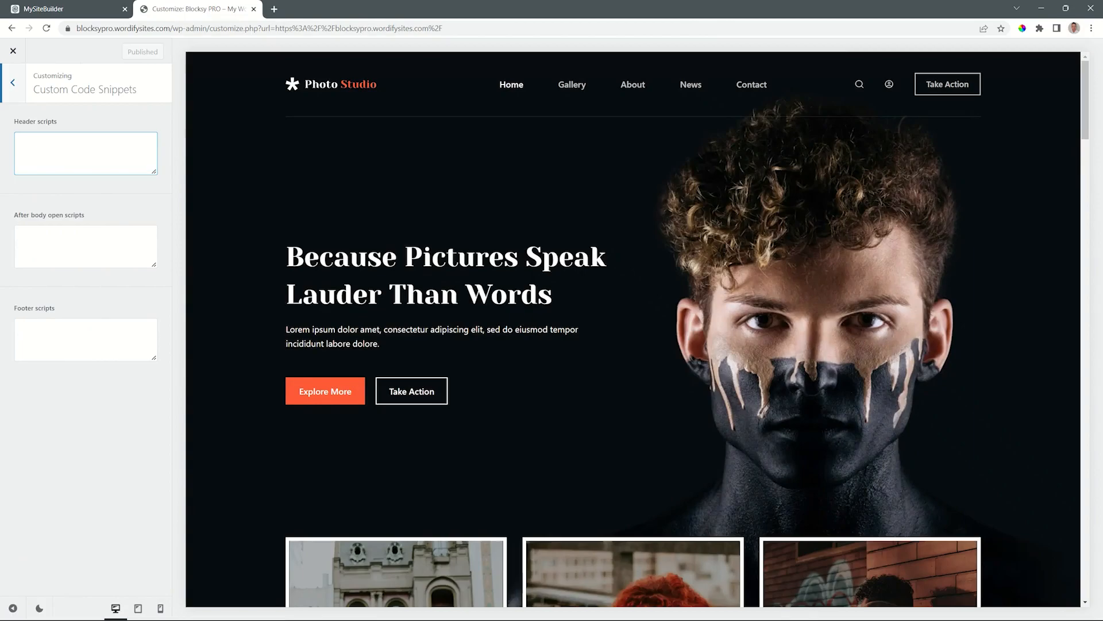
Paste the popup embed code into the site-wide footer scripts, publish the change and close the customizer.
click(56, 332)
key(ctrl+v)
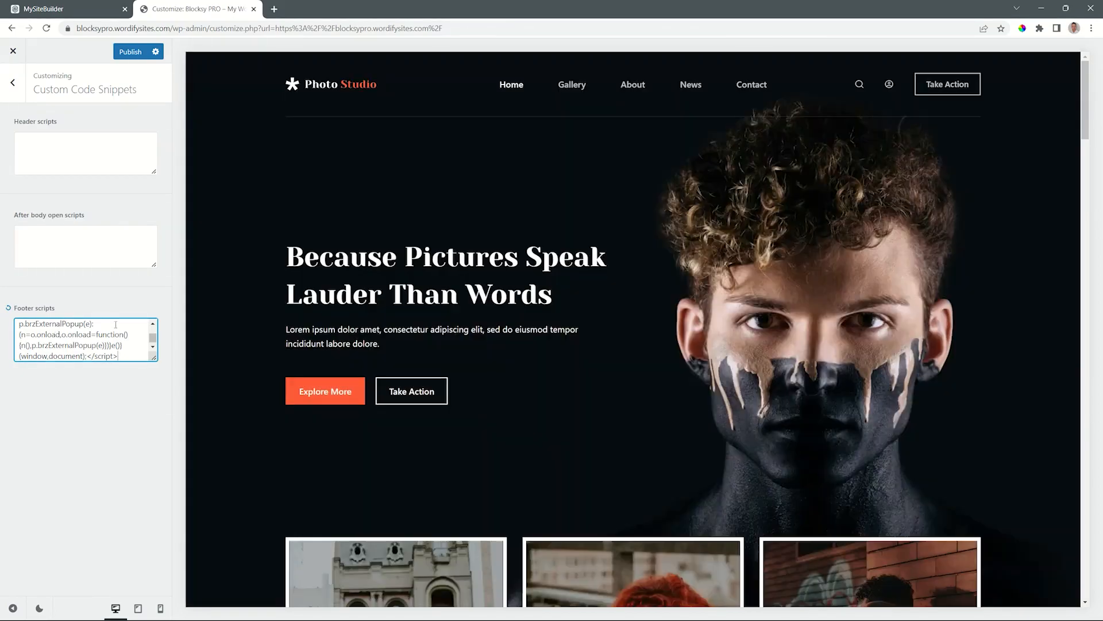
click(131, 51)
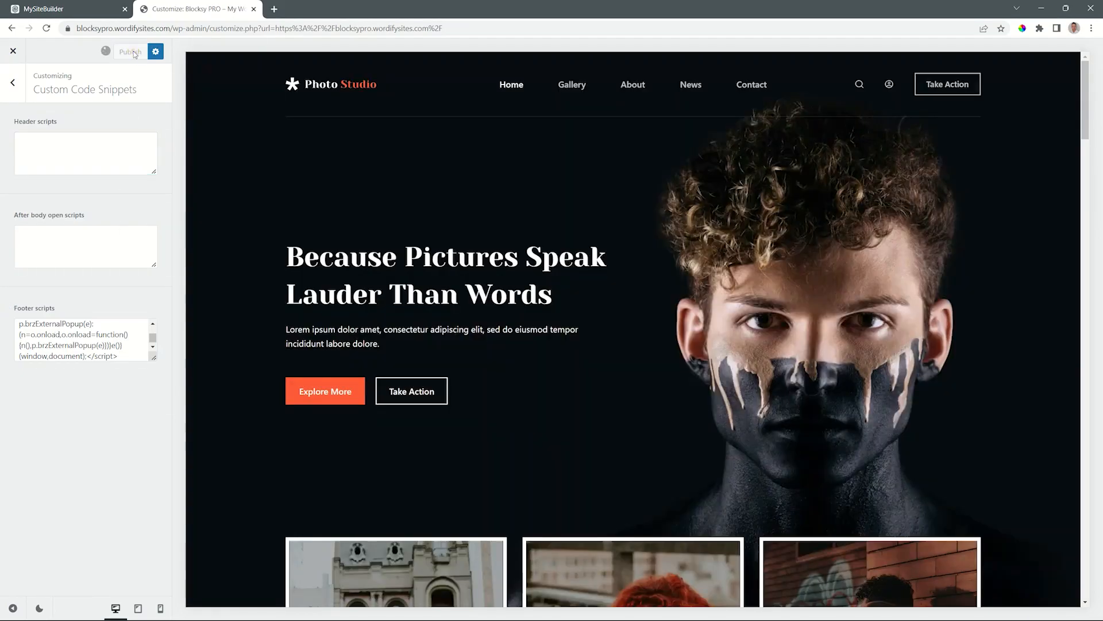
click(7, 53)
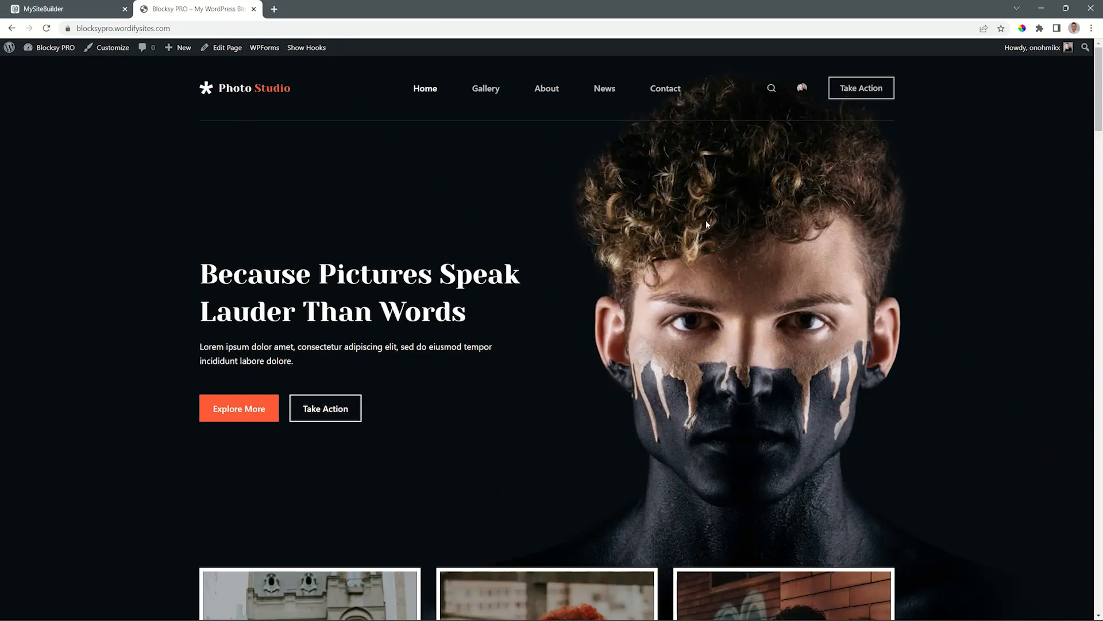
Test the exit-intent popup on the home page and the Gallery page, closing it each time.
mouse_move(359, 35)
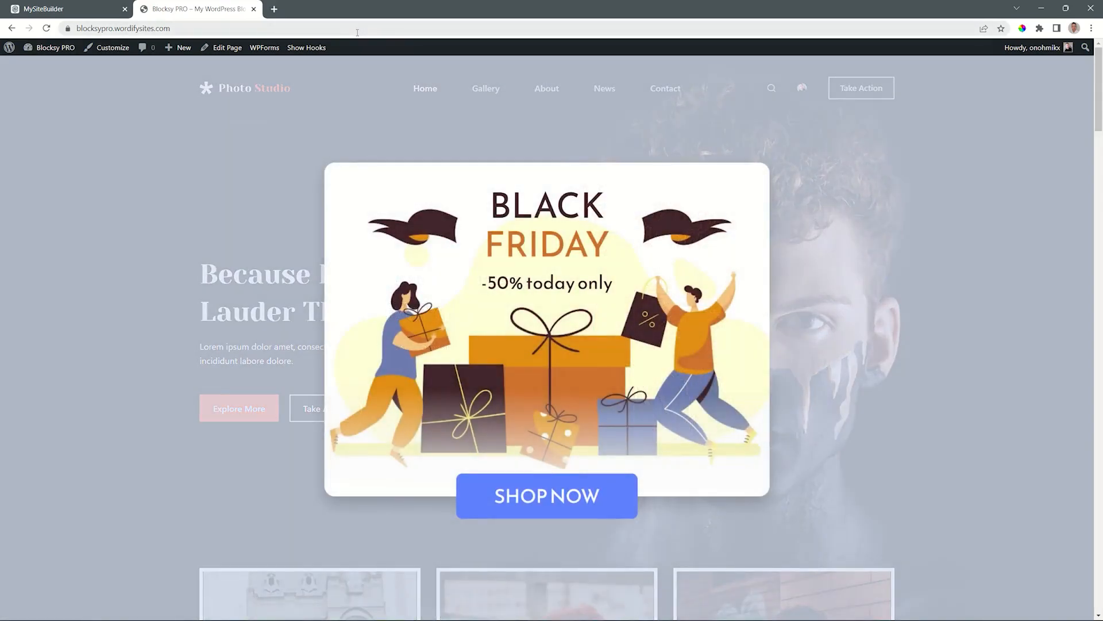
scroll(752, 180, down, 8)
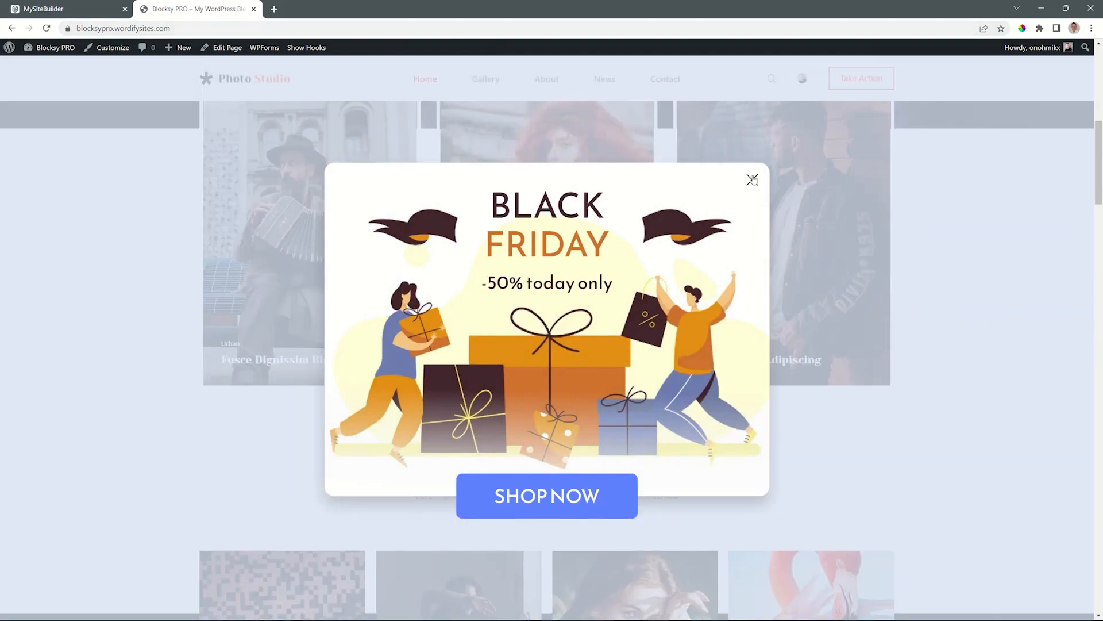
click(752, 180)
scroll(910, 296, up, 8)
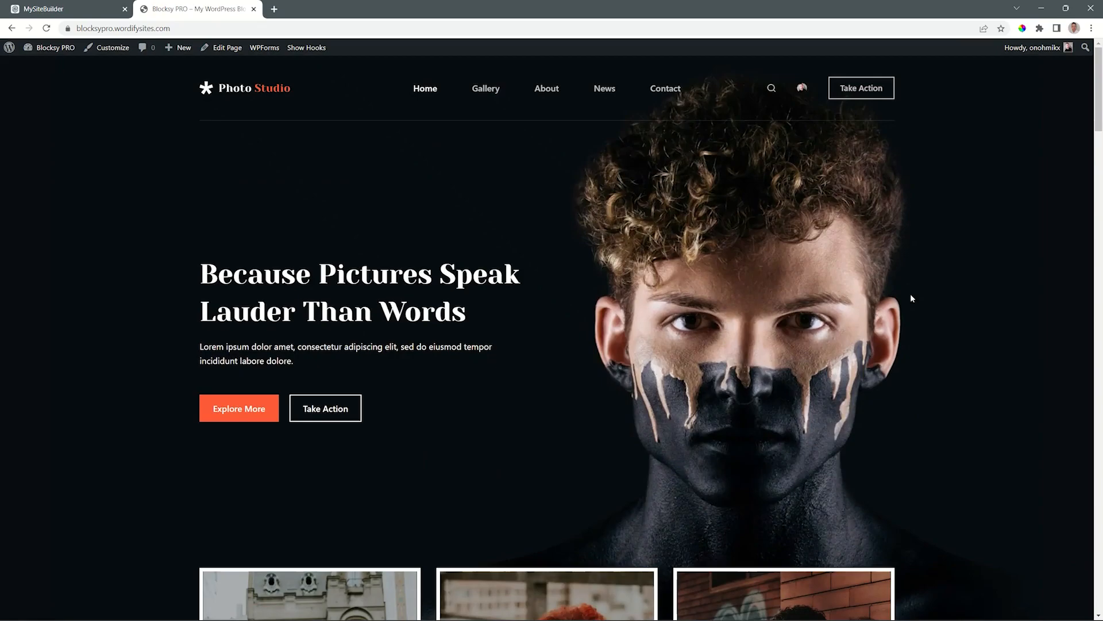
click(487, 90)
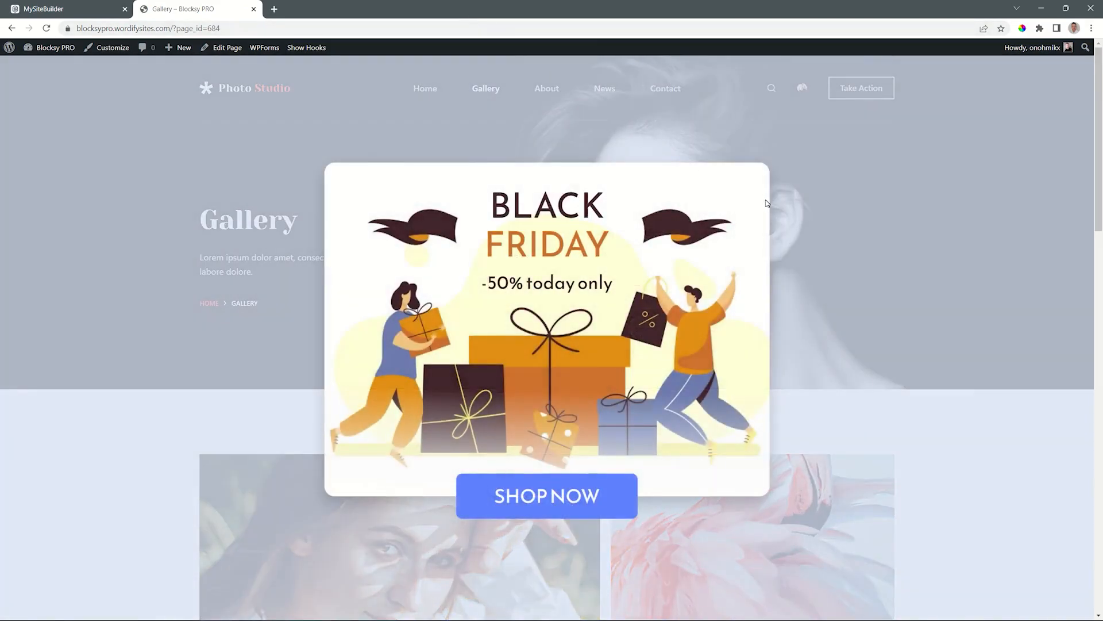
click(753, 180)
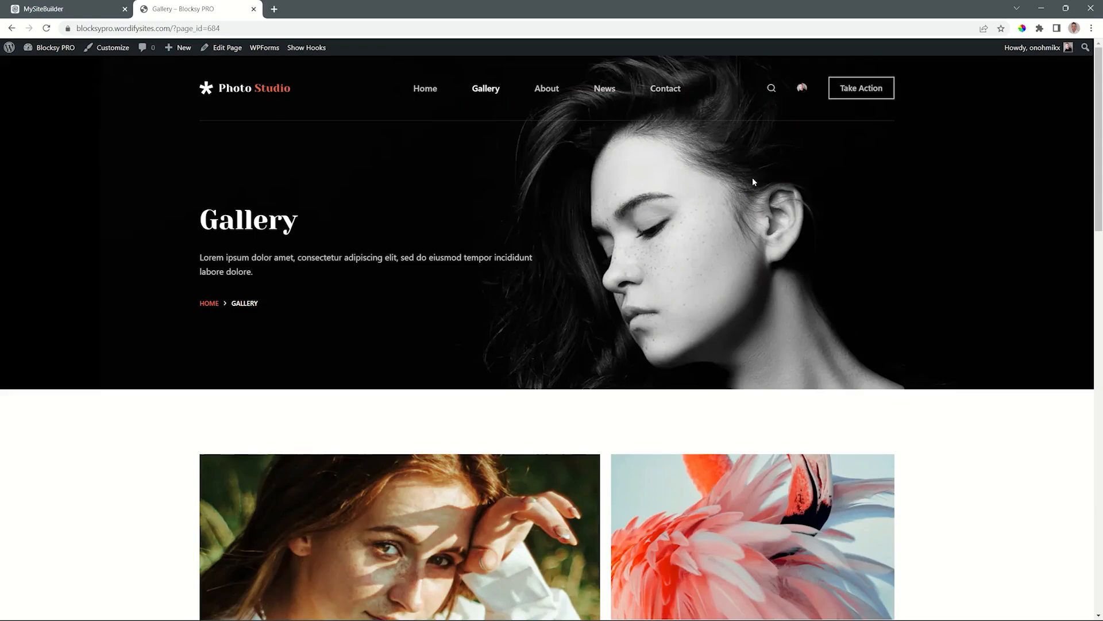
Delete the embed code from the site-wide footer scripts in the customizer, publish and return to the Gallery page.
click(103, 51)
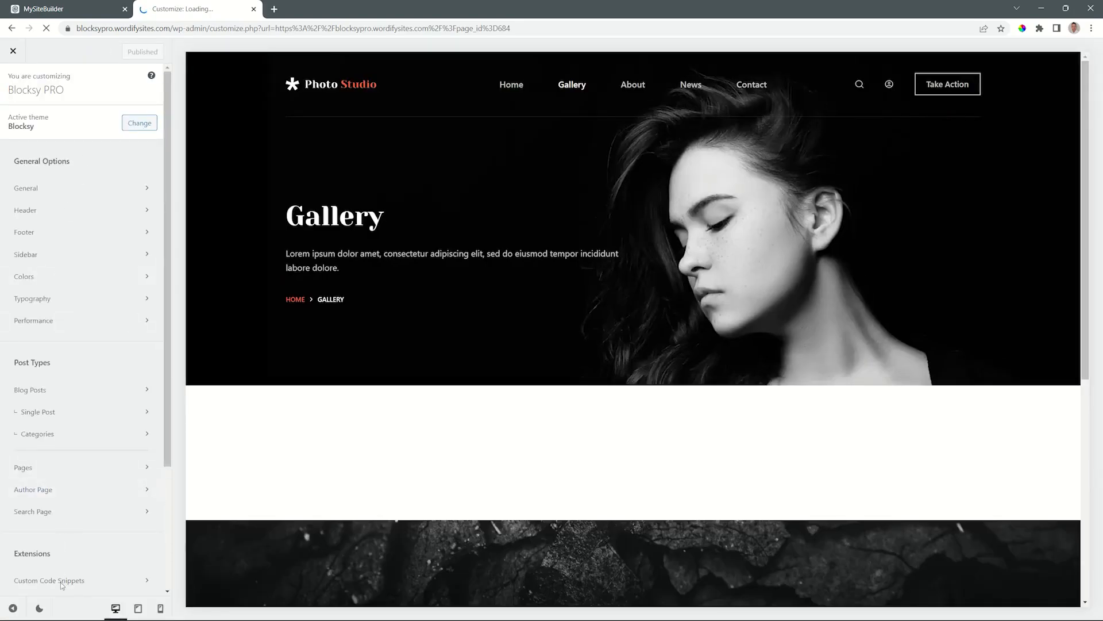
click(63, 582)
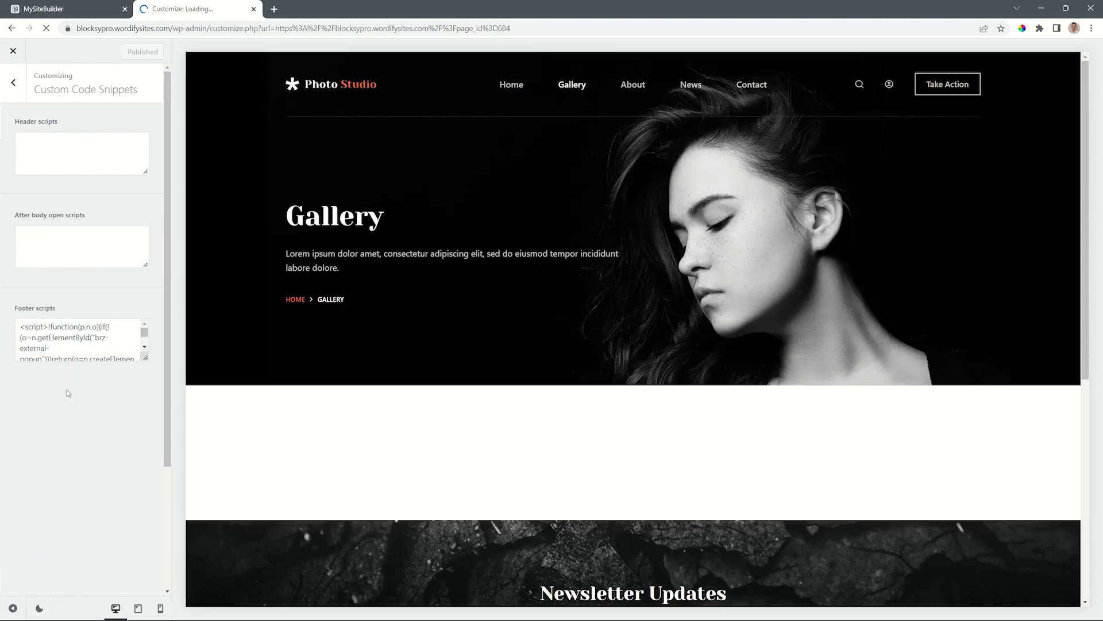
click(68, 349)
key(ctrl+a)
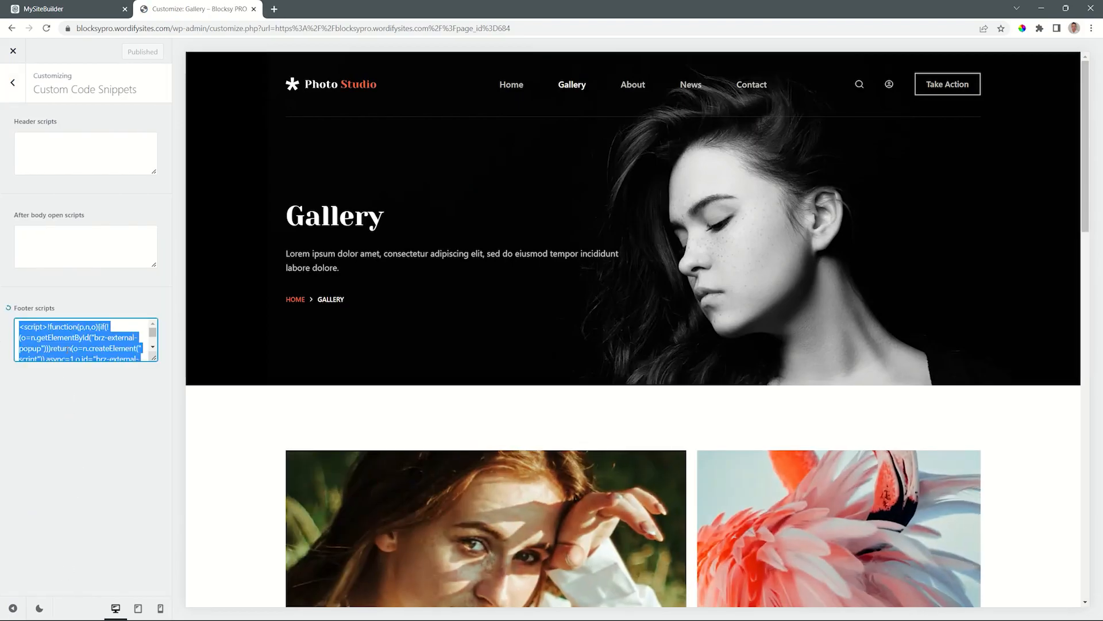
key(BackSpace)
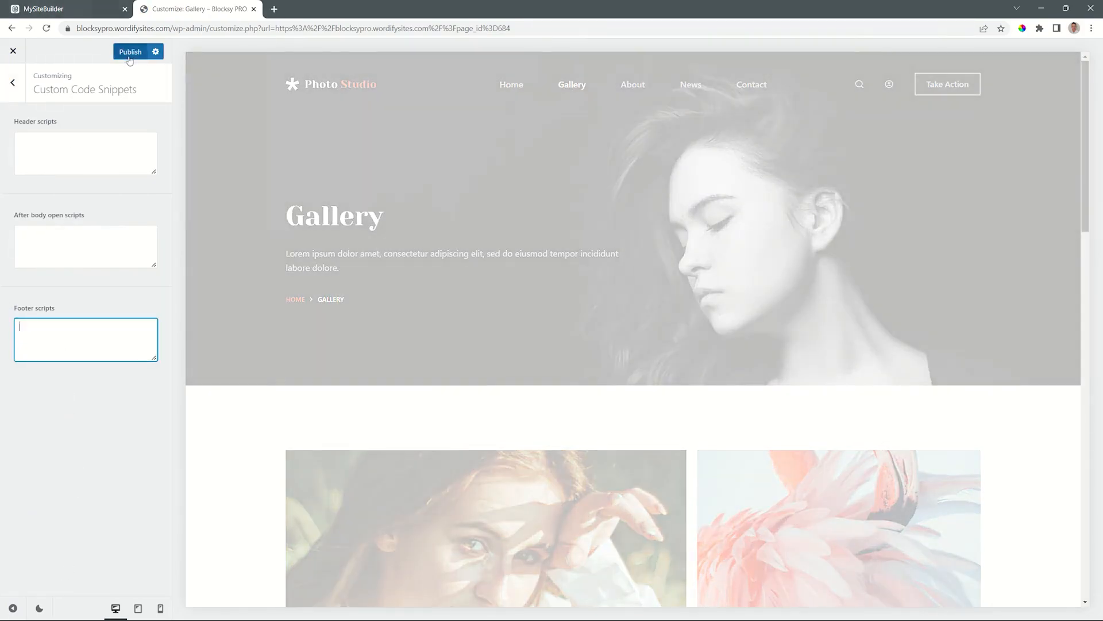
click(129, 53)
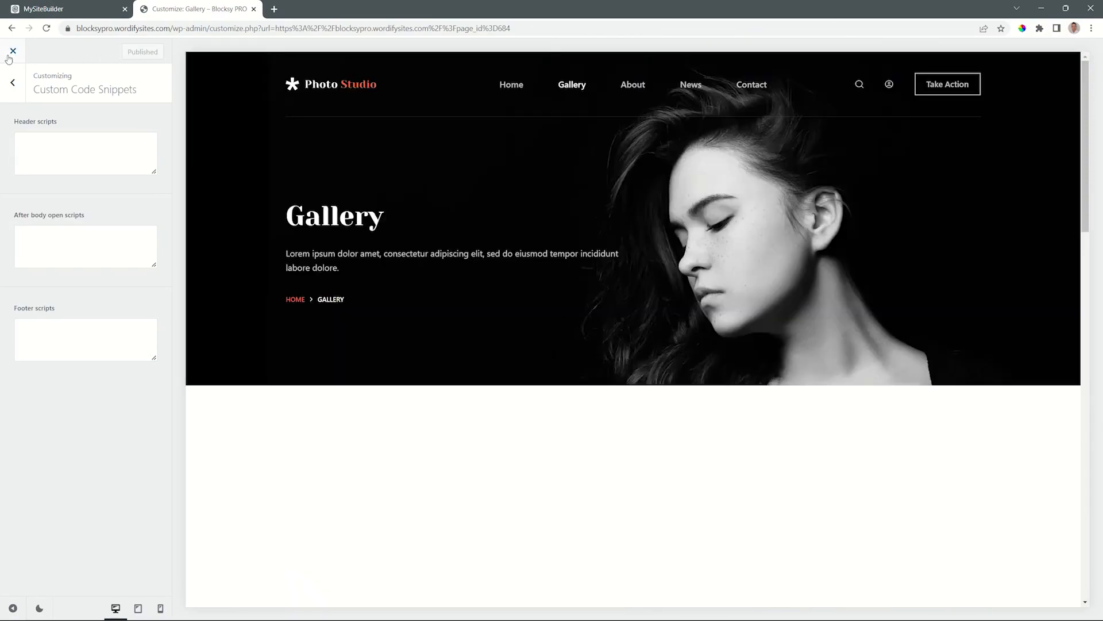
click(8, 55)
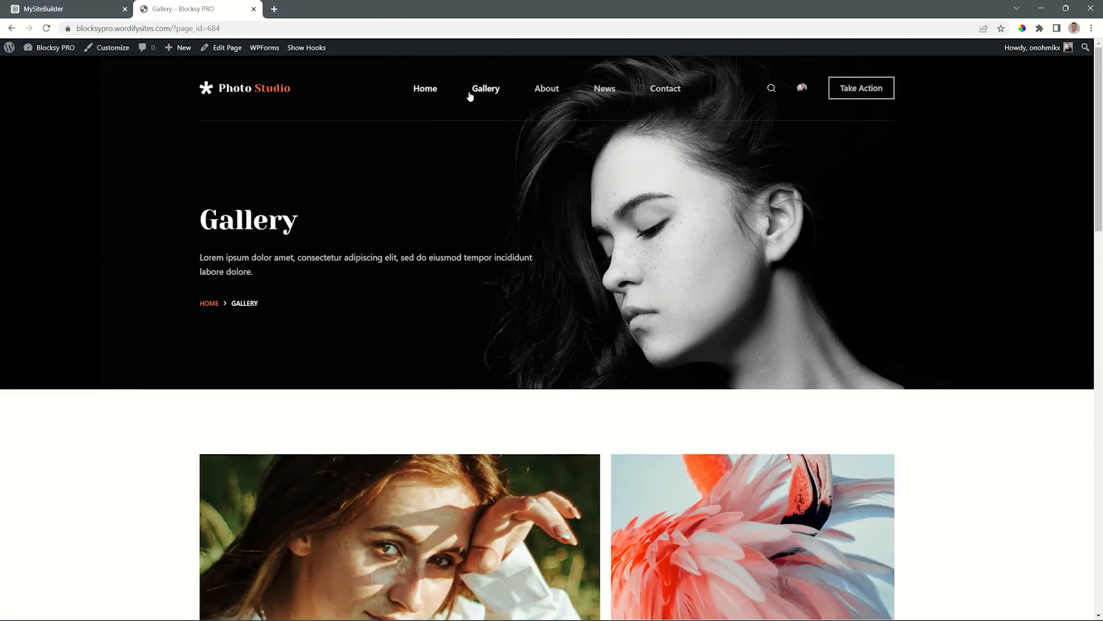
Open the Gallery page for editing and show the custom code snippets in its Blocksy page settings.
click(486, 90)
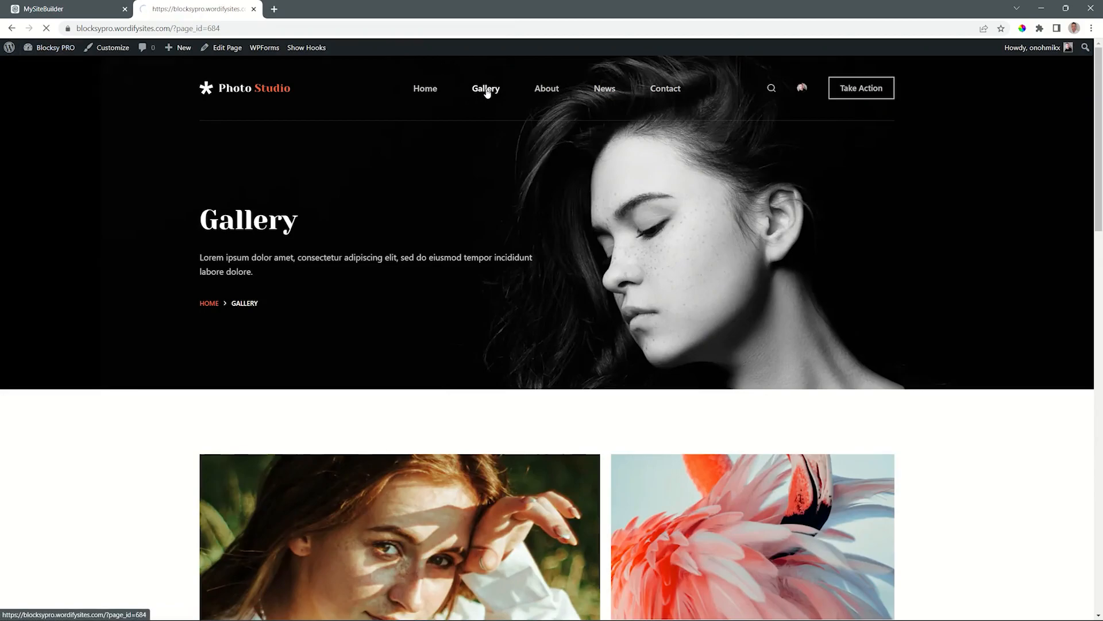
click(226, 50)
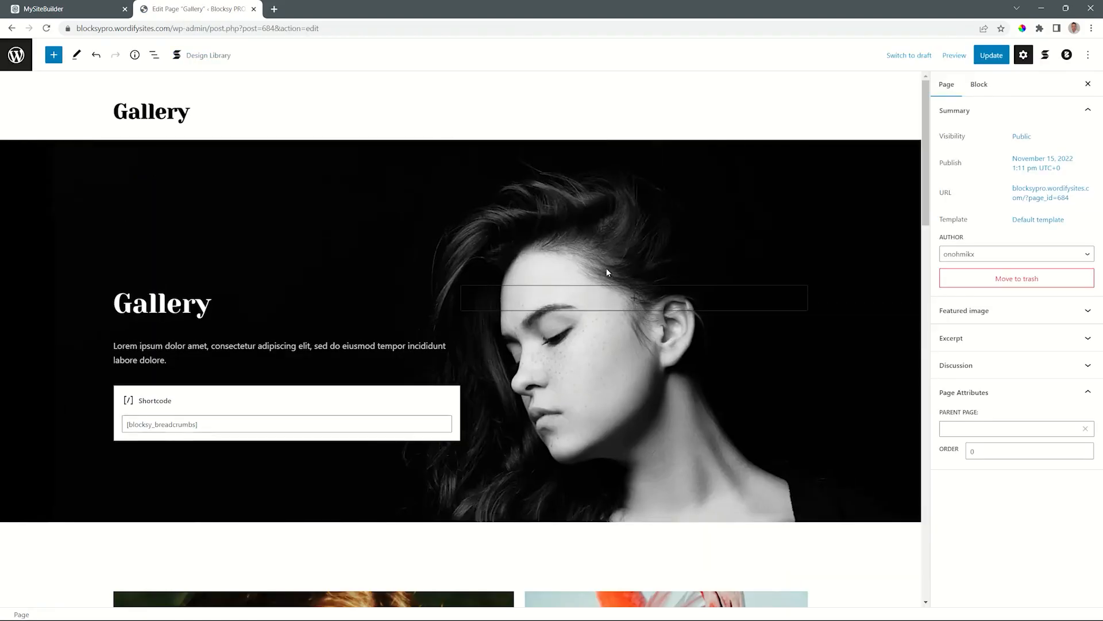
click(1067, 55)
scroll(1003, 345, down, 3)
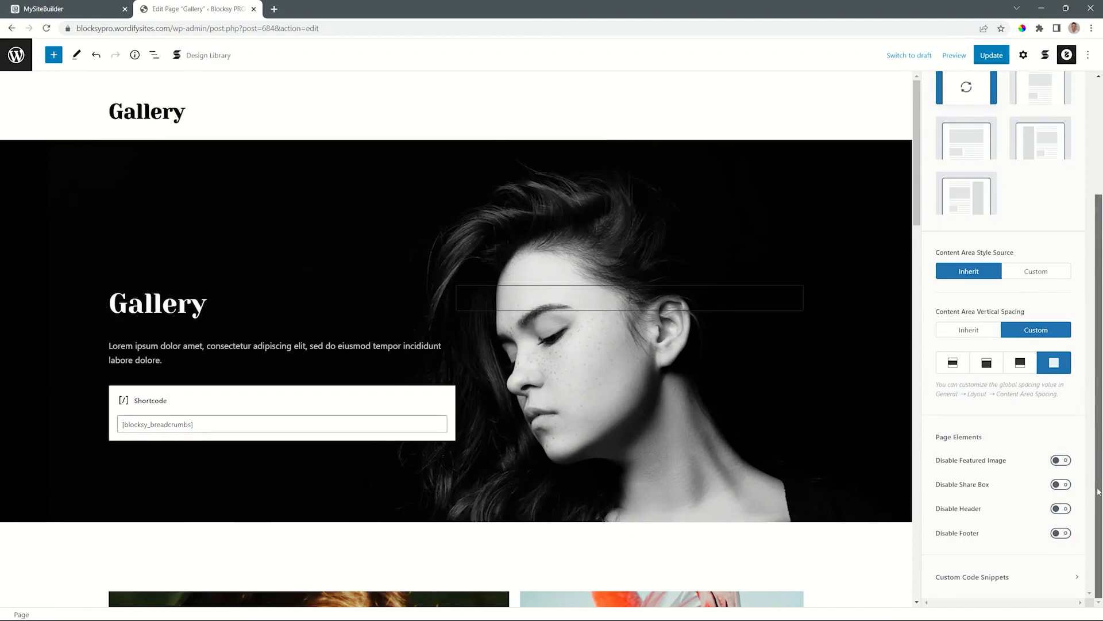
click(971, 579)
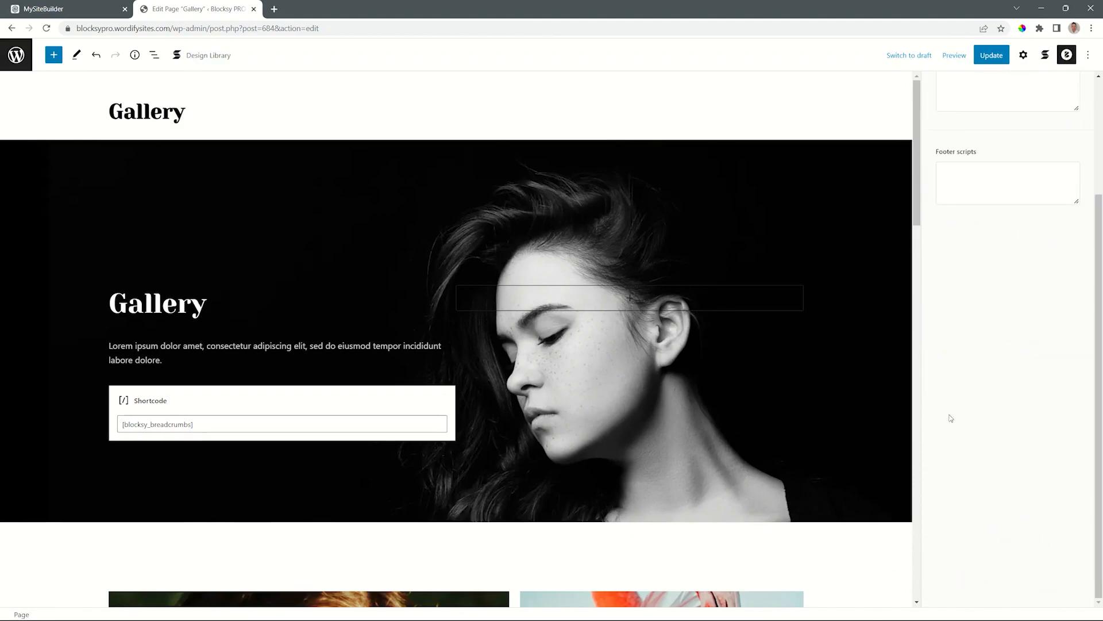
Paste the popup embed code into the Gallery page's footer scripts and update the page.
click(962, 167)
key(ctrl+v)
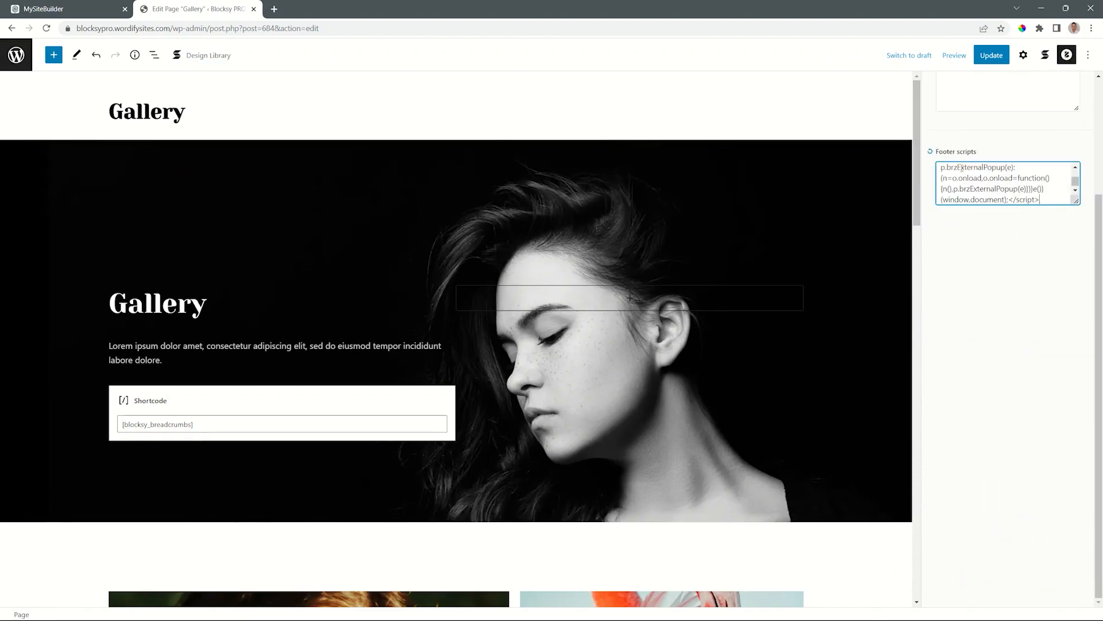
click(994, 55)
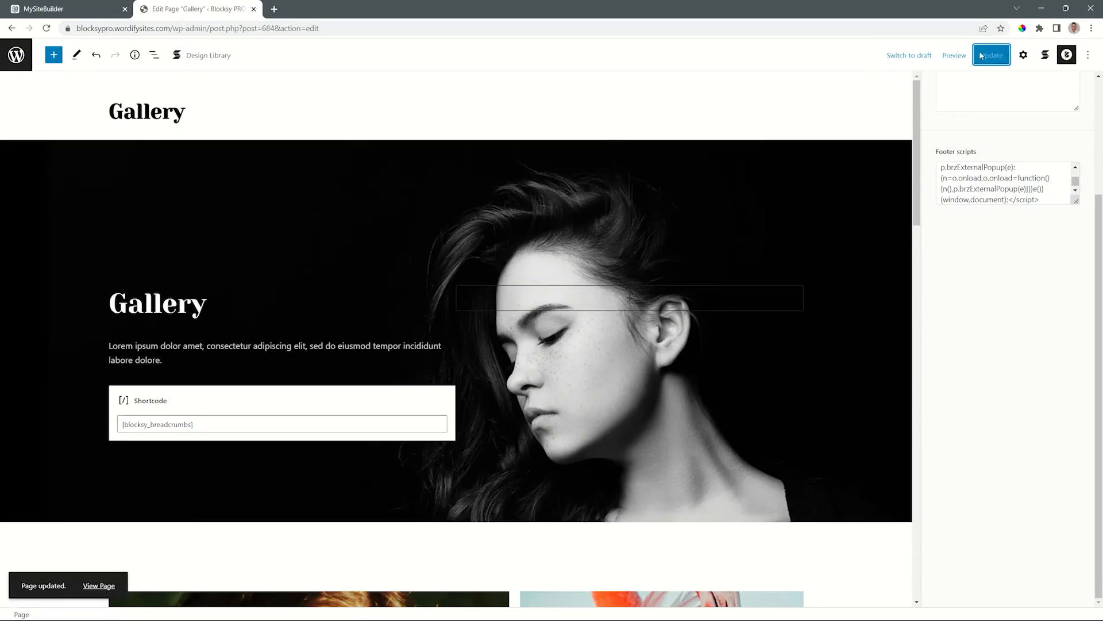
Preview the Gallery page in a new tab, reload it from the site menu and test the exit-intent popup.
click(954, 55)
click(921, 158)
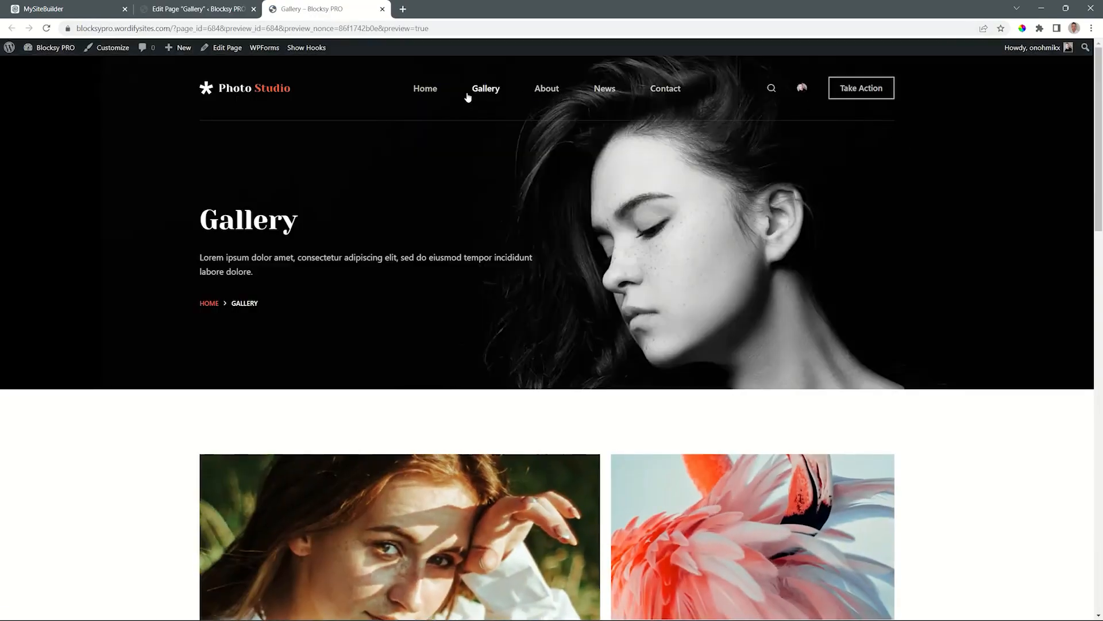
click(469, 94)
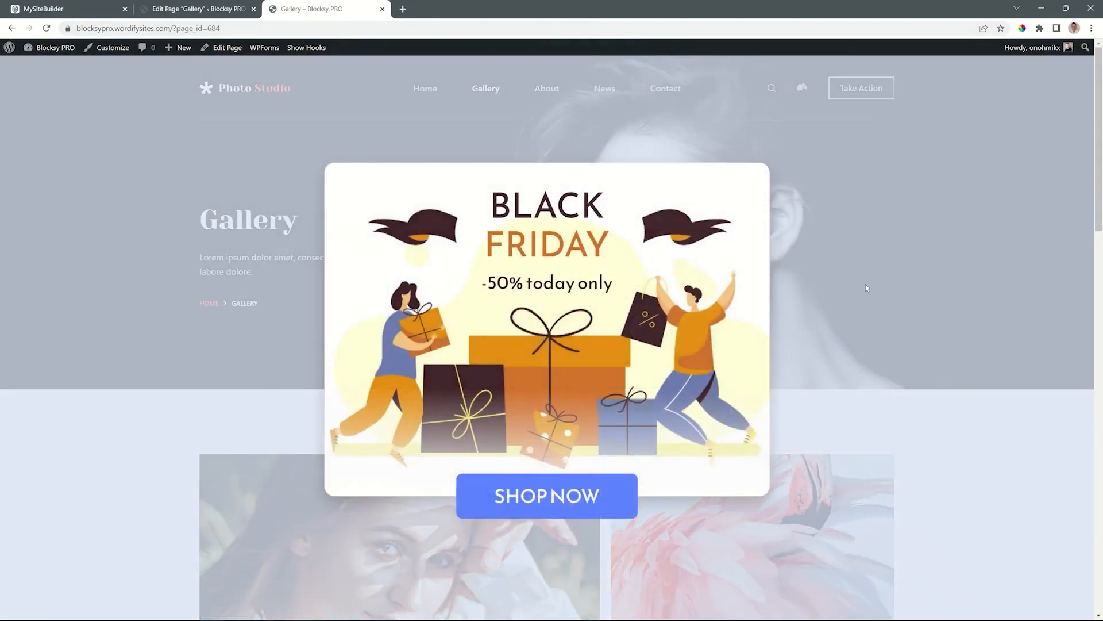
click(866, 283)
Open the About page and check whether the exit-intent popup is triggered there.
click(554, 95)
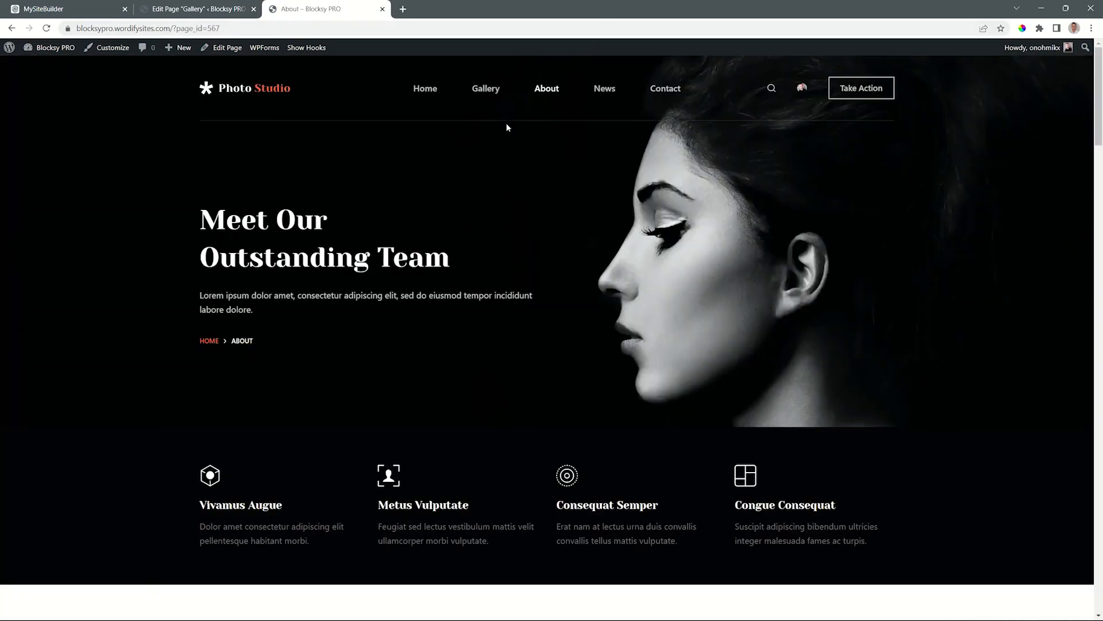
scroll(477, 233, down, 5)
scroll(477, 234, up, 3)
scroll(477, 239, up, 2)
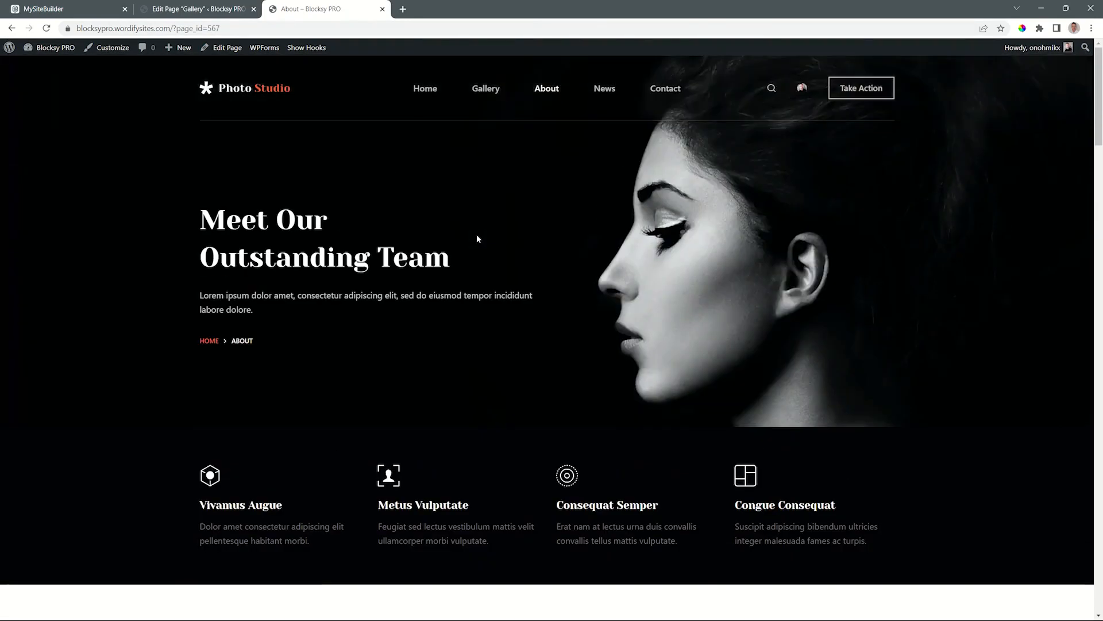
Switch back to the popup projects in the MySiteBuilder dashboard.
click(97, 13)
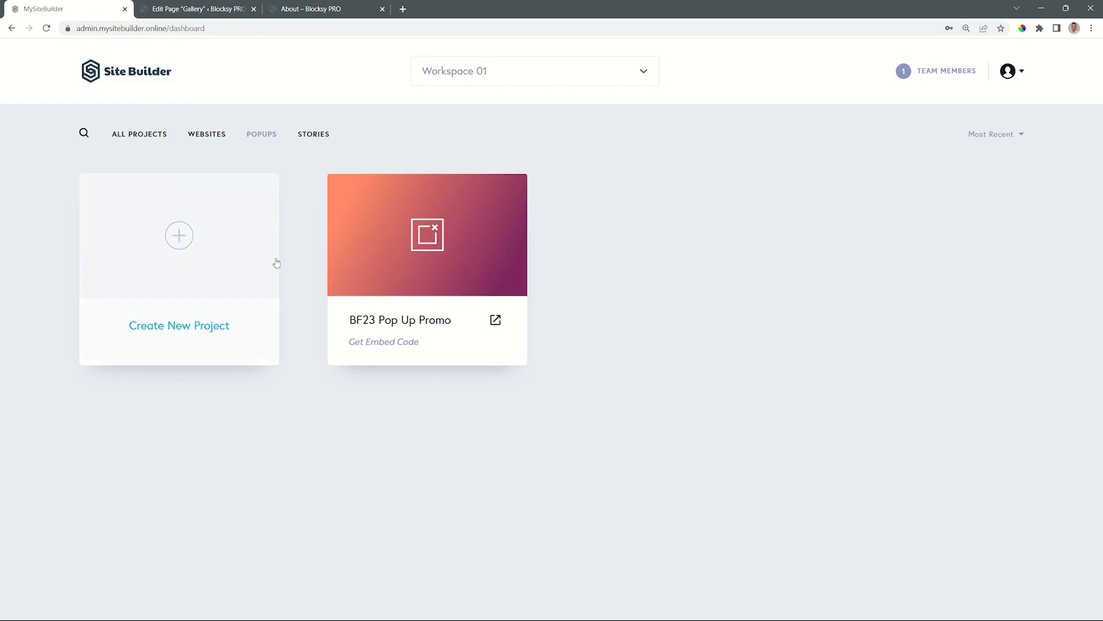